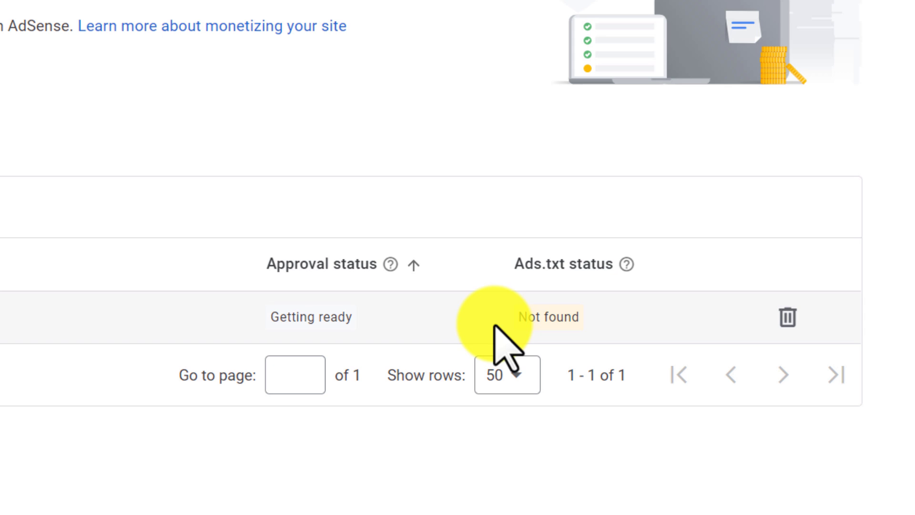
Expand askingbrain.com's 'Verify site ownership' section and choose 'Ads.txt snippet' to reveal the publisher line.
drag(512, 319, 633, 368)
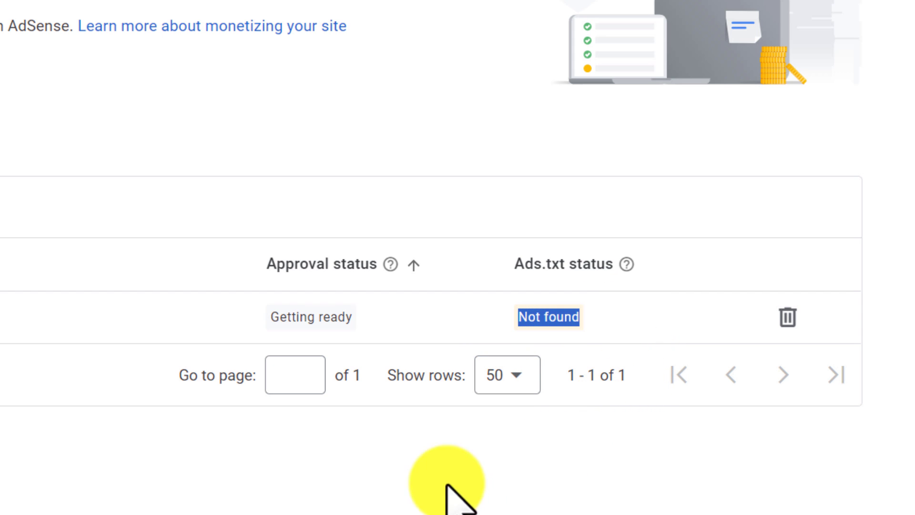
click(233, 488)
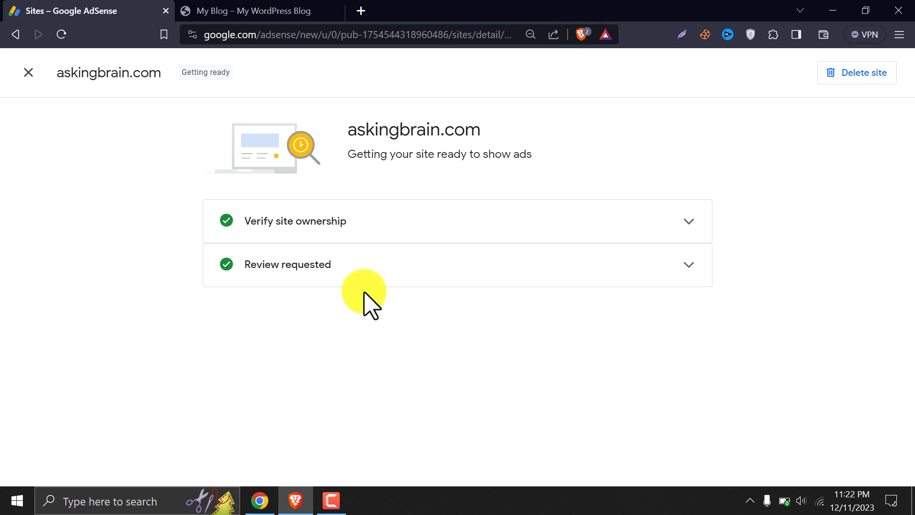
click(396, 222)
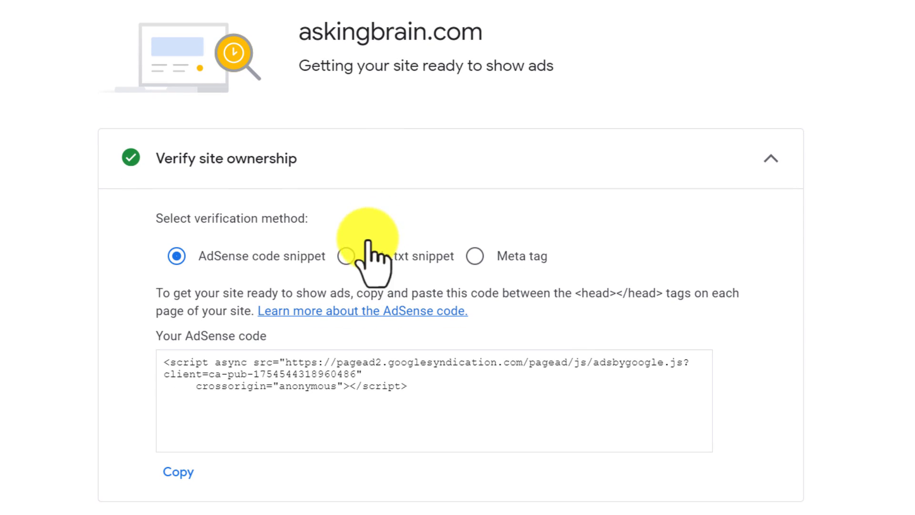
click(345, 257)
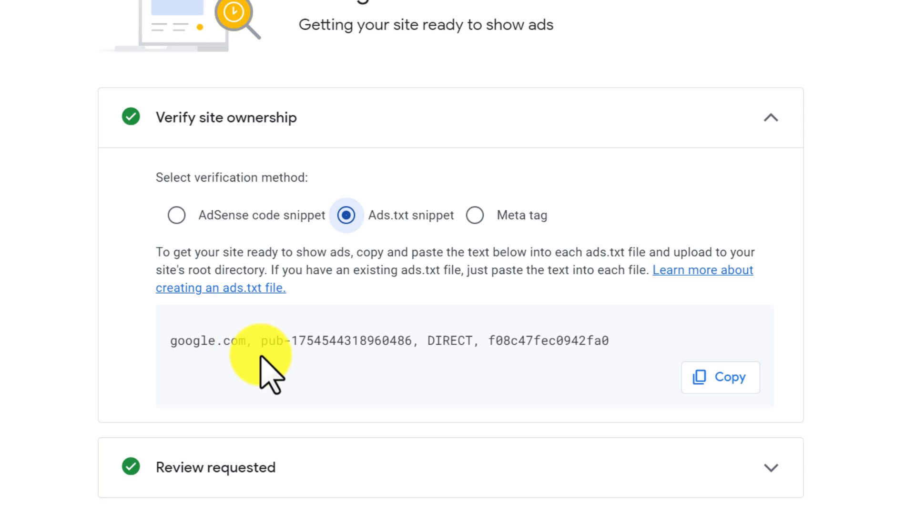
drag(425, 341, 668, 340)
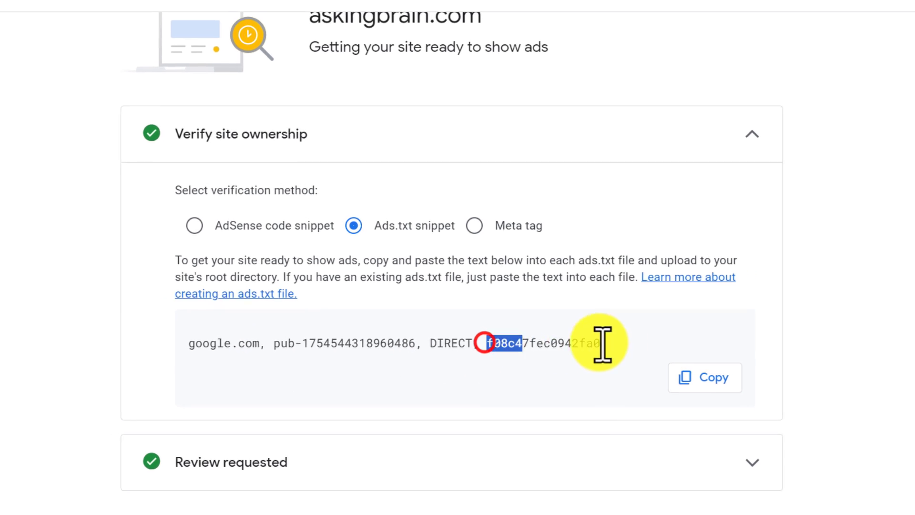
click(670, 339)
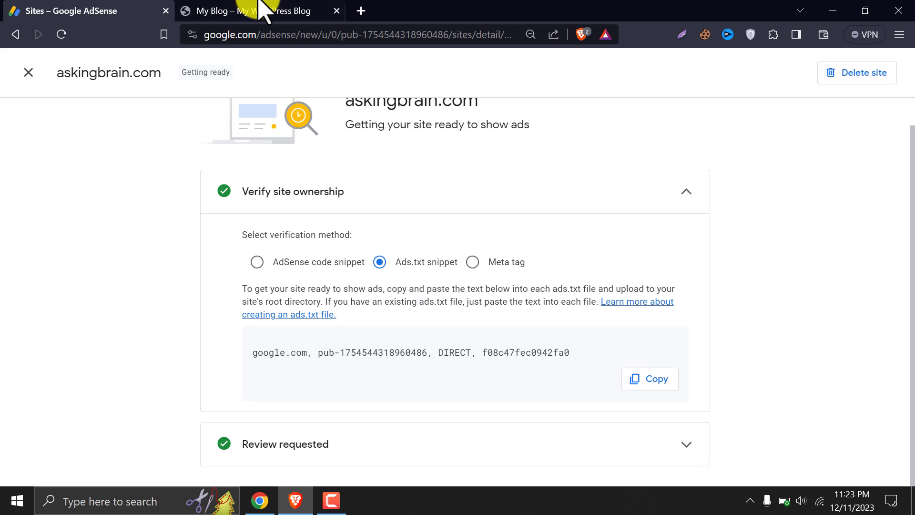
In the My Blog tab, load askingbrain.com/ads.txt and see the 404 Page not found.
click(263, 11)
click(300, 34)
click(355, 33)
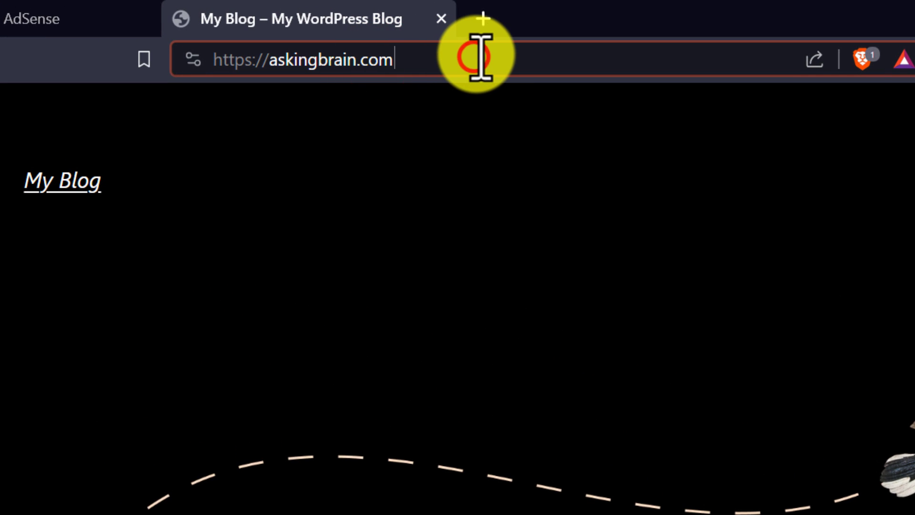
text(/ads)
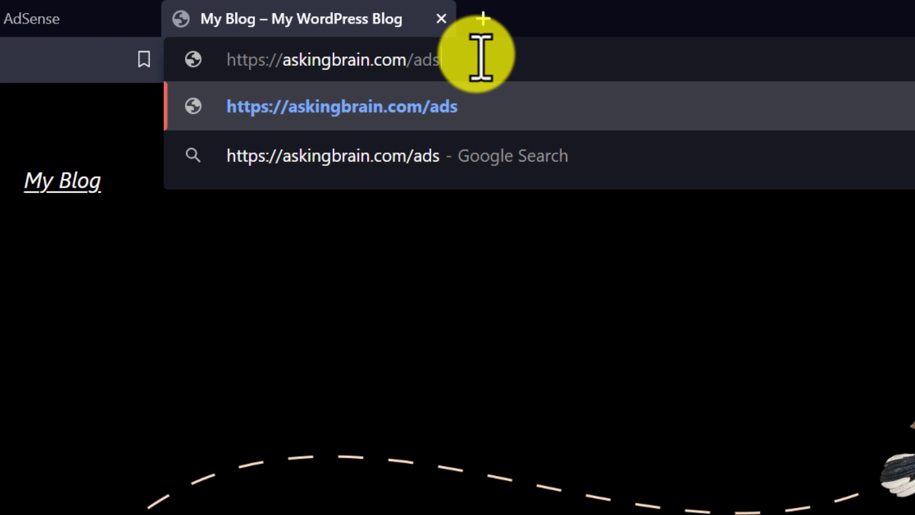
text(.t)
text(xt)
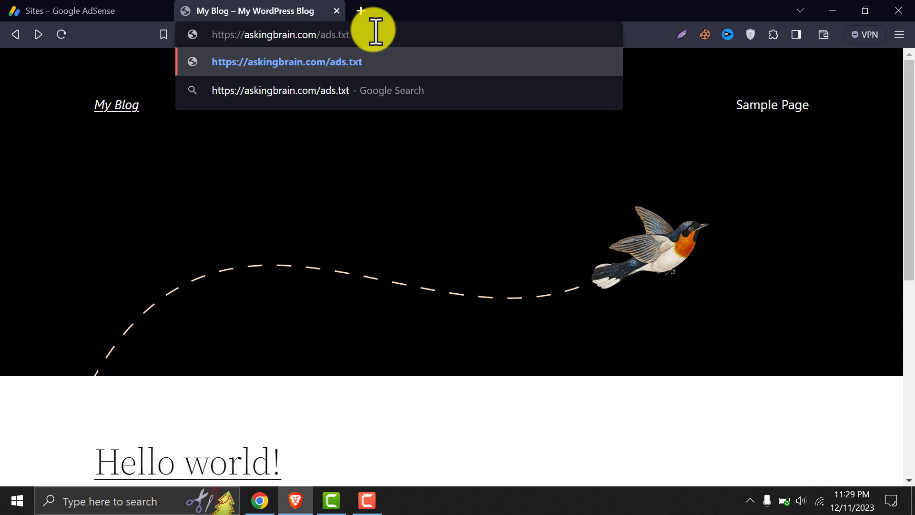
key(Return)
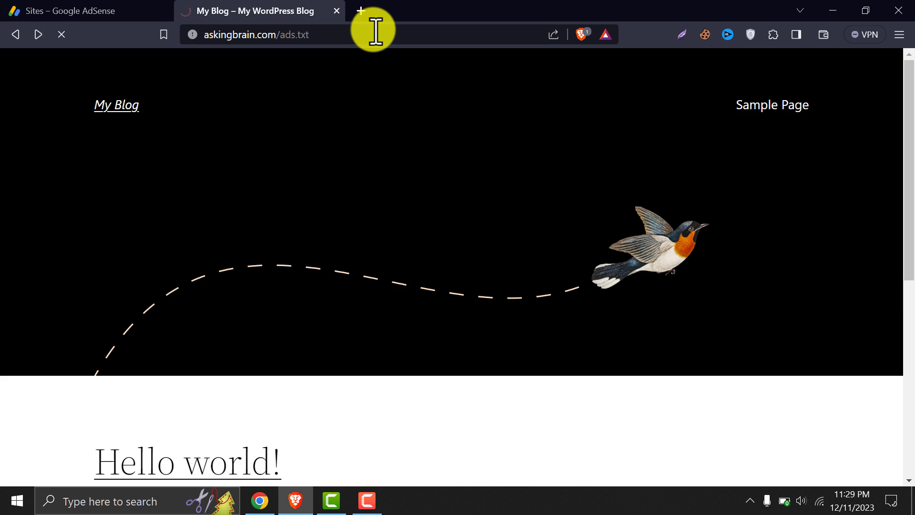
scroll(396, 205, down, 5)
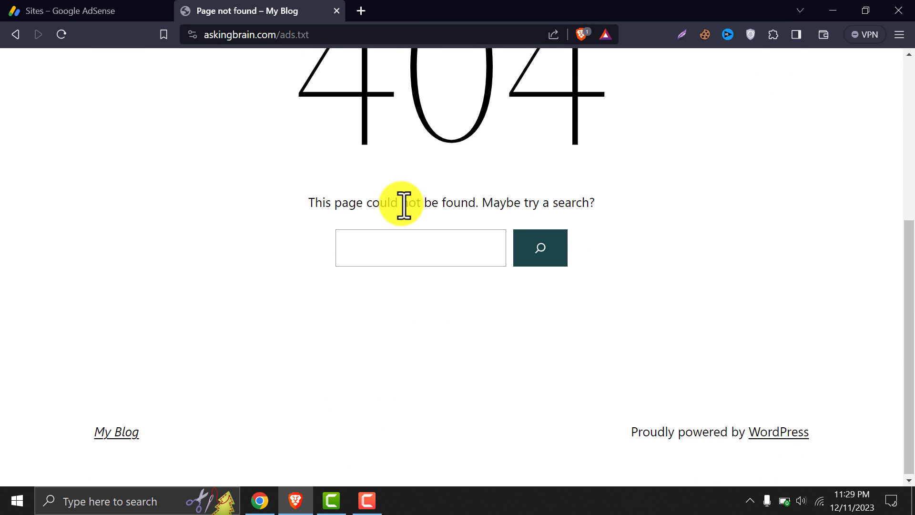
scroll(404, 205, up, 6)
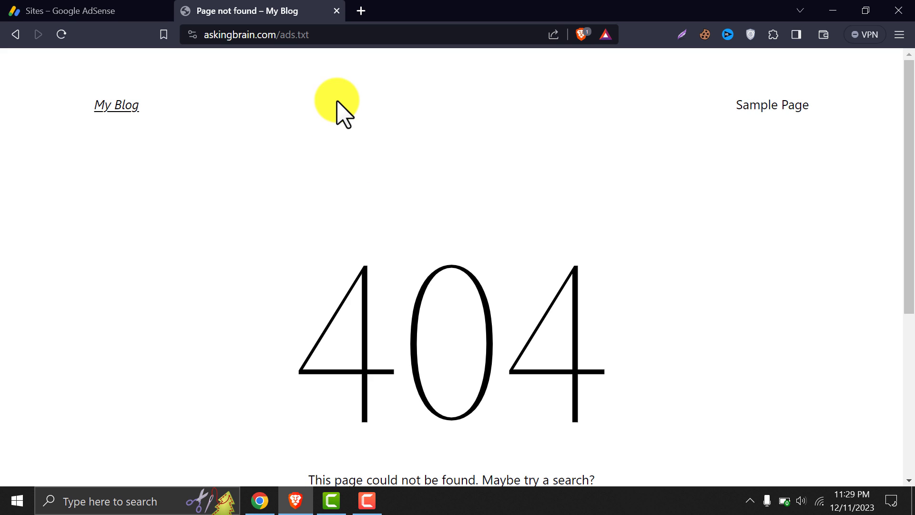
Go to askingbrain.com/login and log in with the saved credentials, Remember Me ticked.
double_click(360, 37)
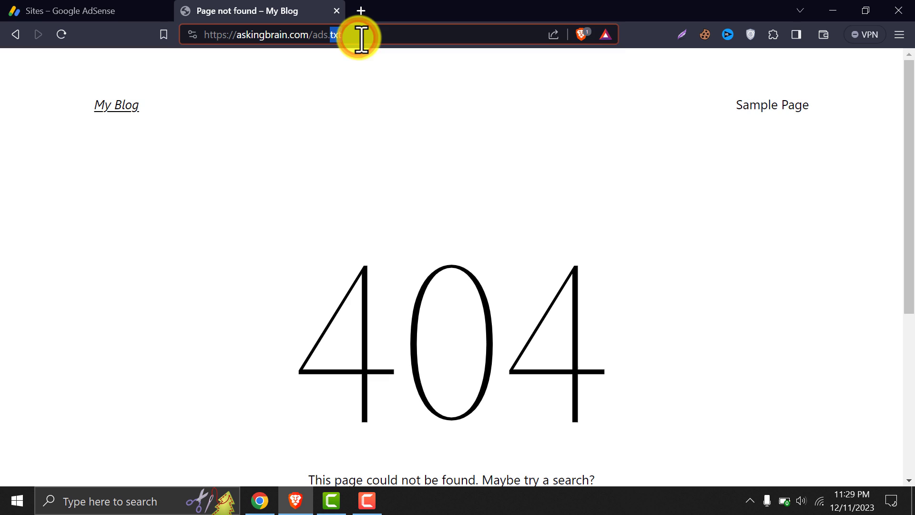
key(BackSpace)
key(BackSpace)
key(BackSpace)
key(BackSpace)
key(BackSpace)
text(l)
key(Return)
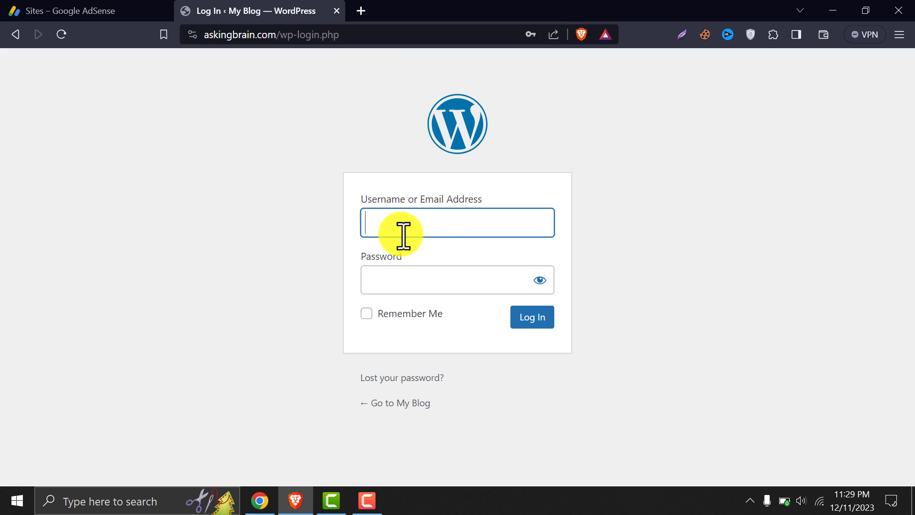
click(401, 232)
click(477, 265)
click(438, 317)
click(525, 320)
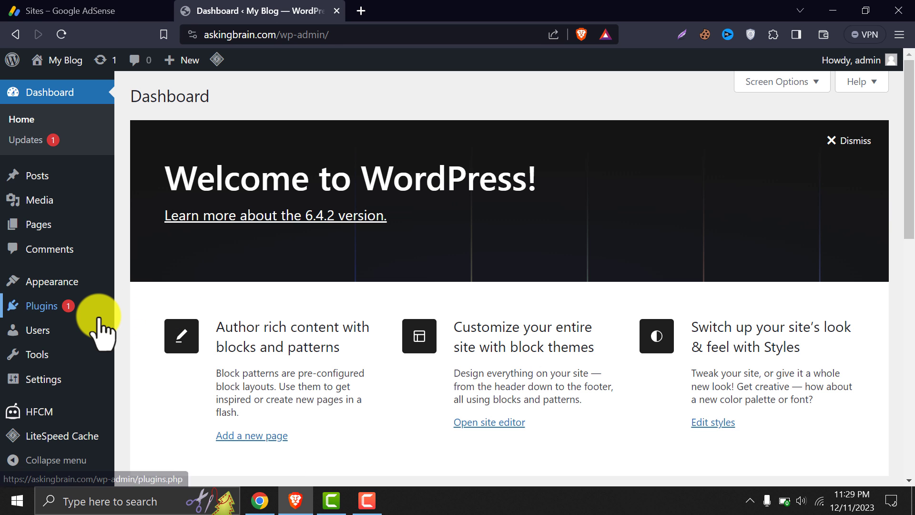
Search 'filester' under Add New Plugin, then install and activate File Manager Pro – Filester.
mouse_move(101, 315)
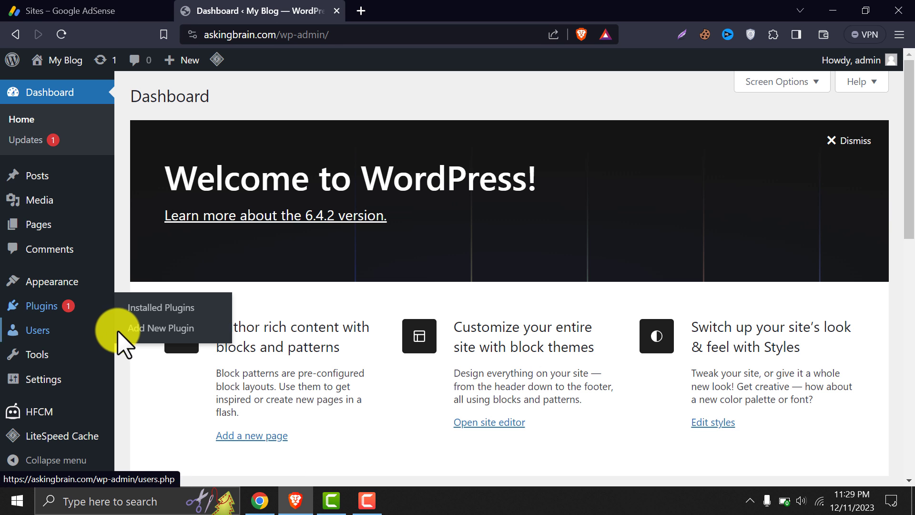
click(118, 329)
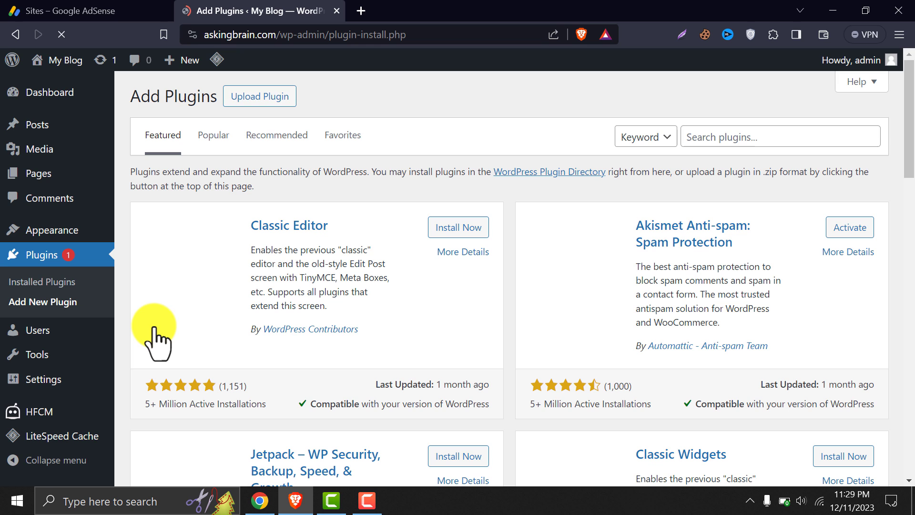
click(722, 135)
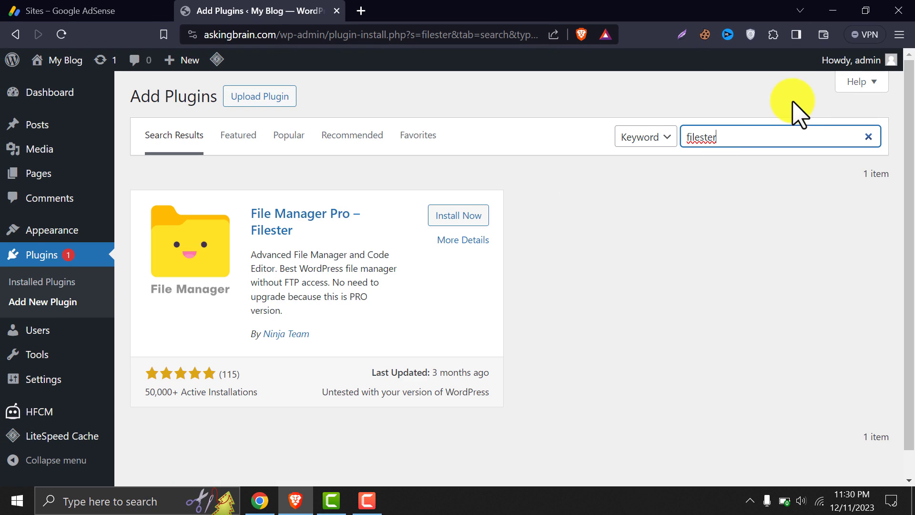
click(463, 219)
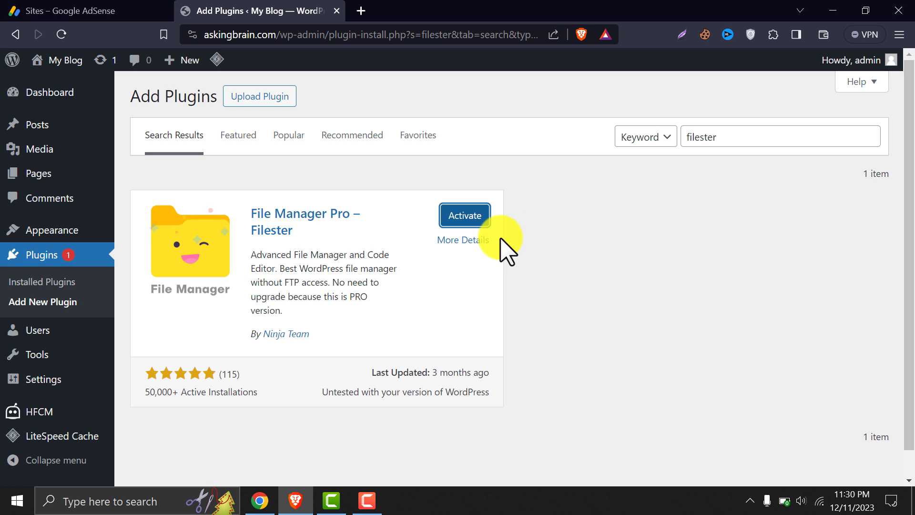
click(465, 215)
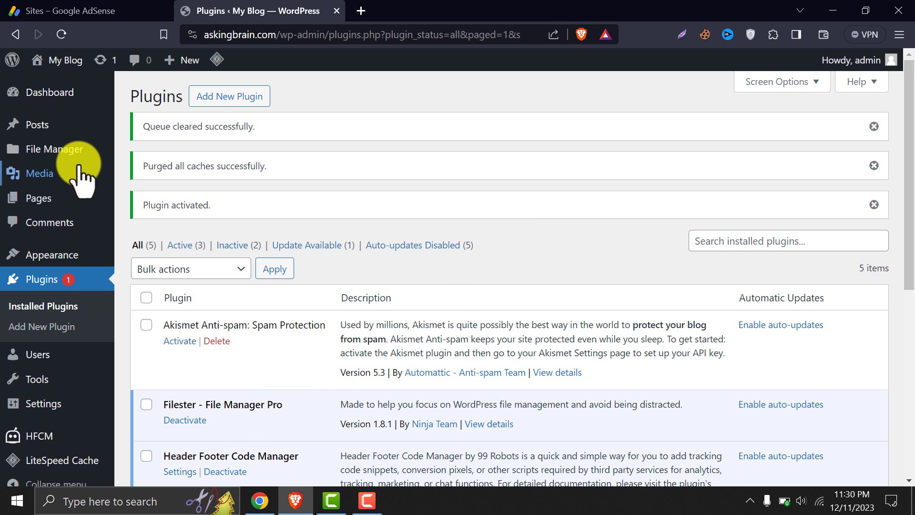
In the Filester file manager, add a new text file named ads.txt to the site root.
mouse_move(74, 151)
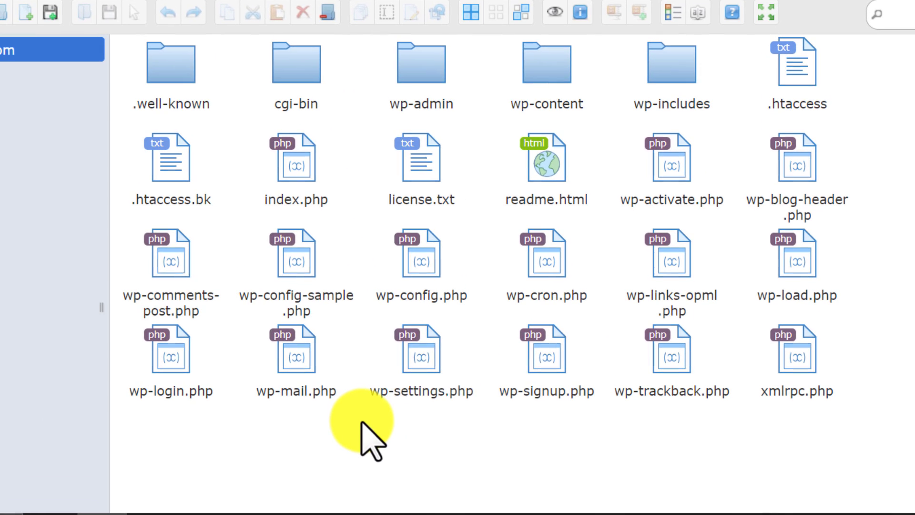
right_click(482, 434)
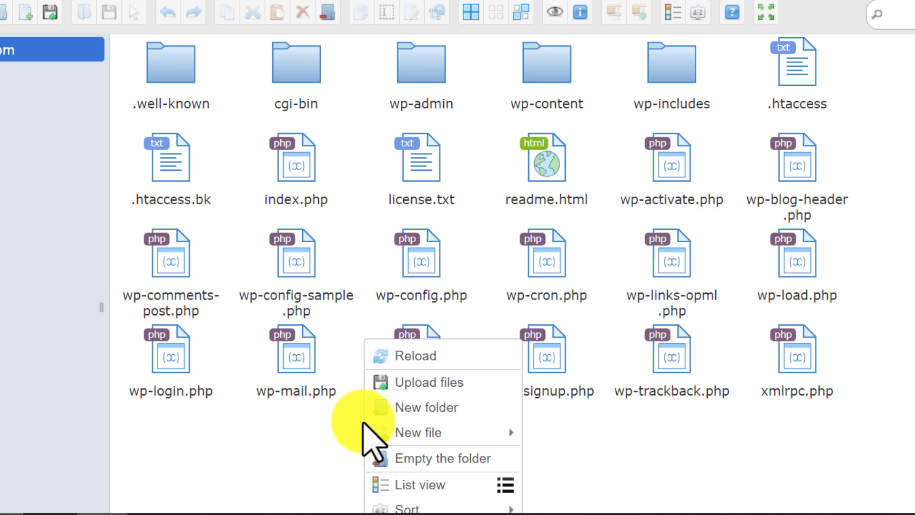
mouse_move(517, 434)
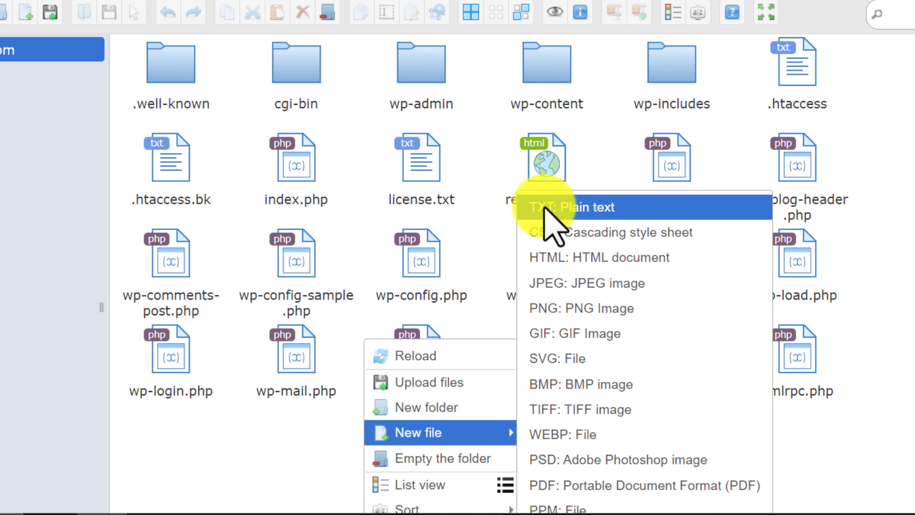
click(655, 207)
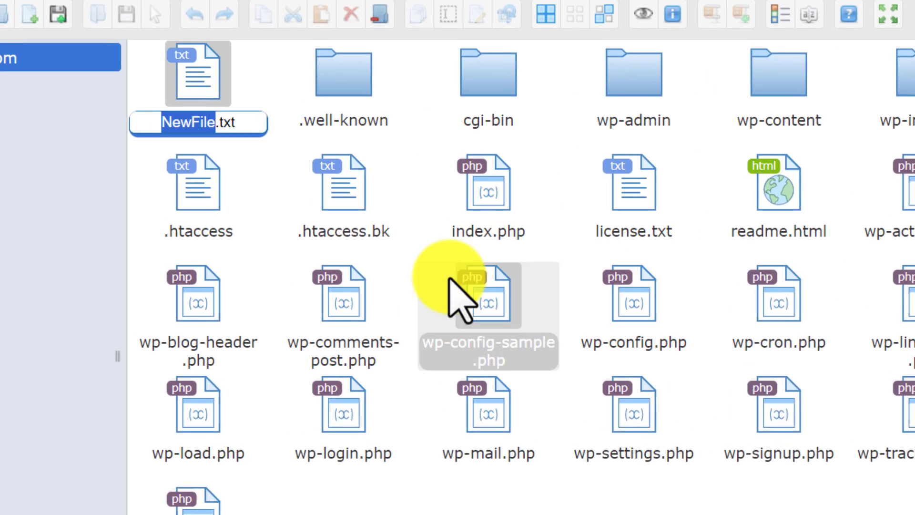
text(ads)
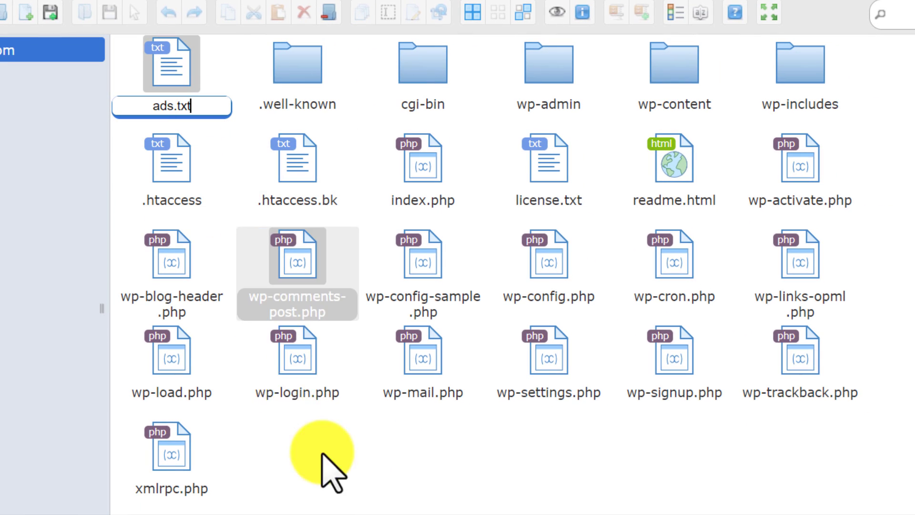
key(Return)
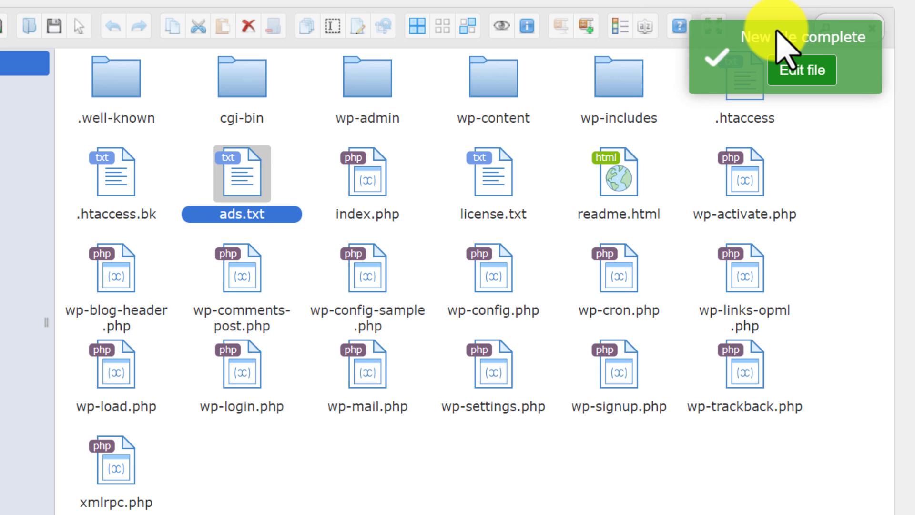
Open ads.txt in the TextArea editor, paste the copied AdSense publisher line, and Save & Close.
right_click(249, 178)
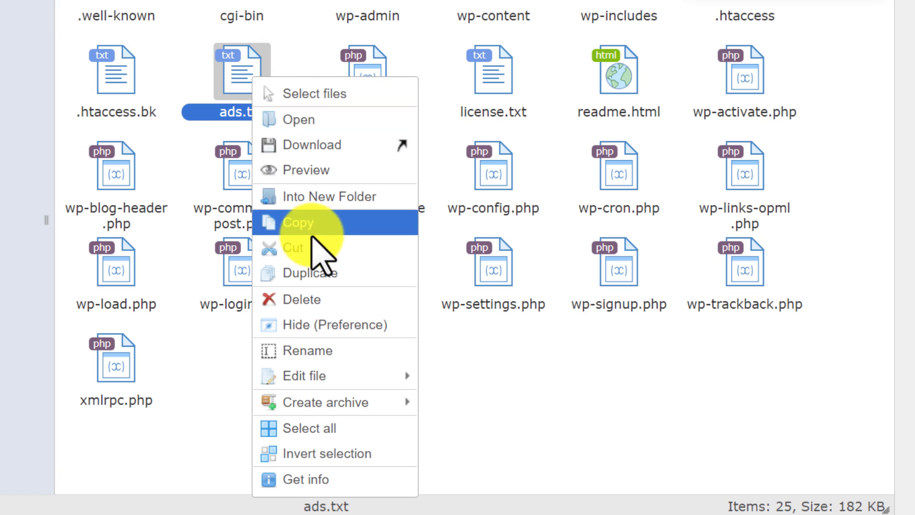
mouse_move(341, 375)
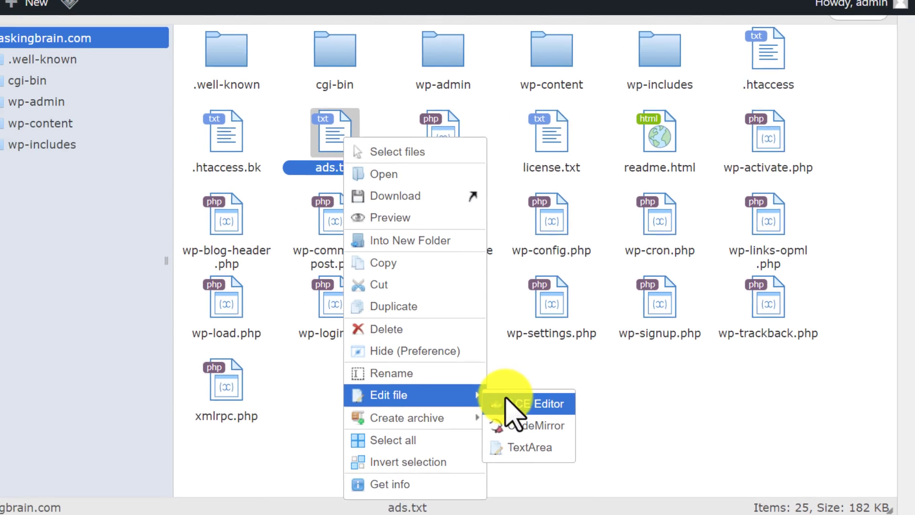
click(458, 436)
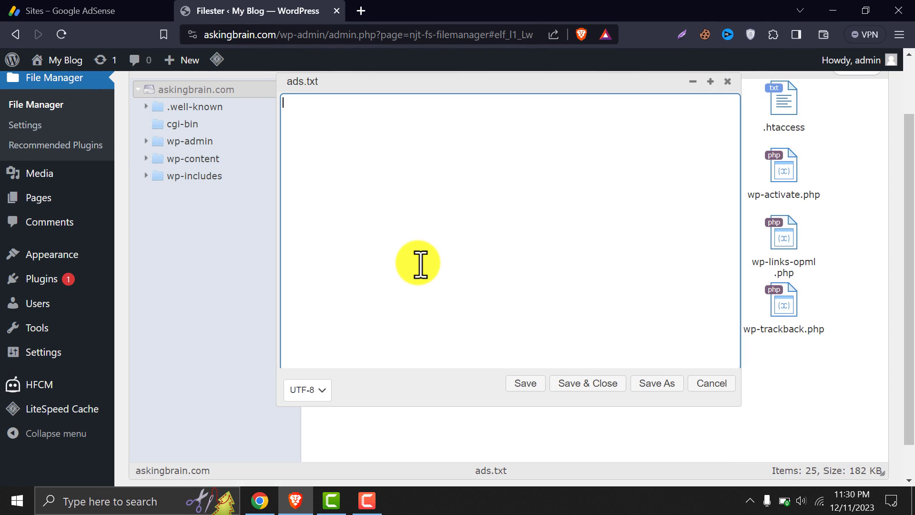
click(127, 10)
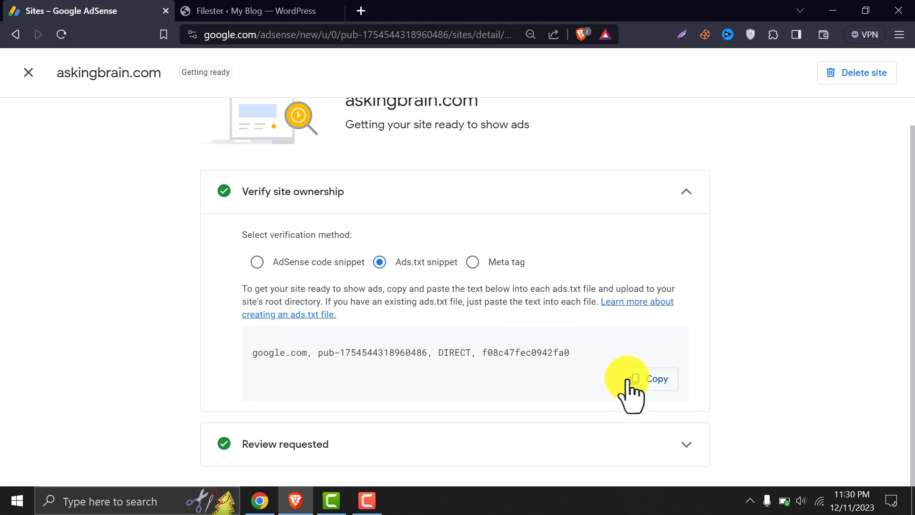
click(649, 379)
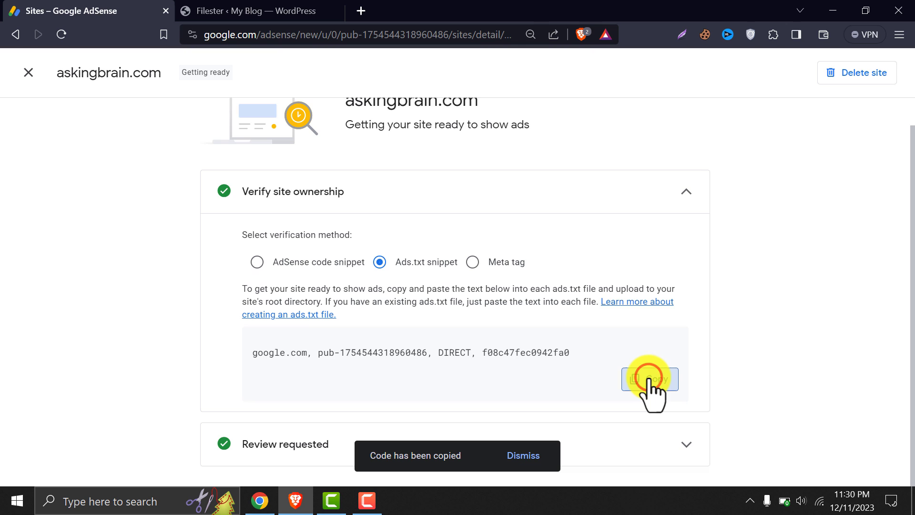
click(253, 12)
right_click(316, 108)
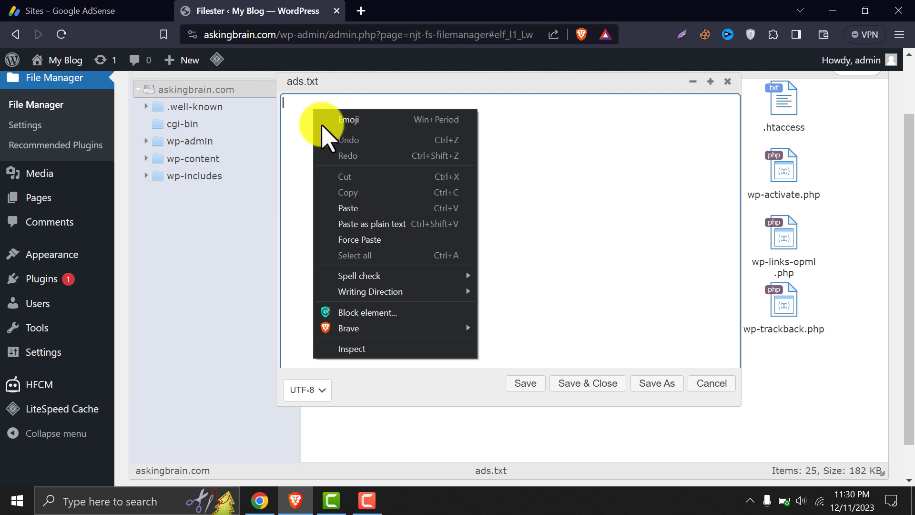
click(363, 210)
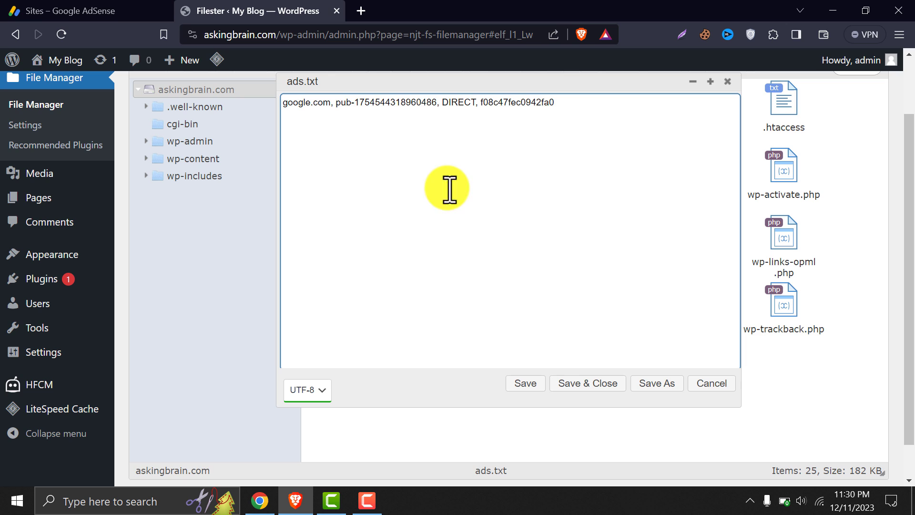
click(578, 383)
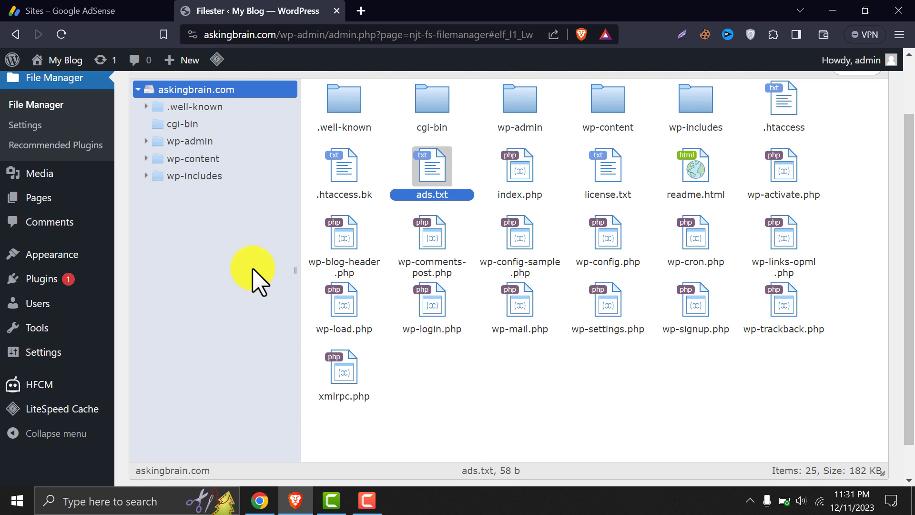
Open the live askingbrain.com/ads.txt, compare its publisher line with the AdSense snippet, then go back.
scroll(253, 281, up, 2)
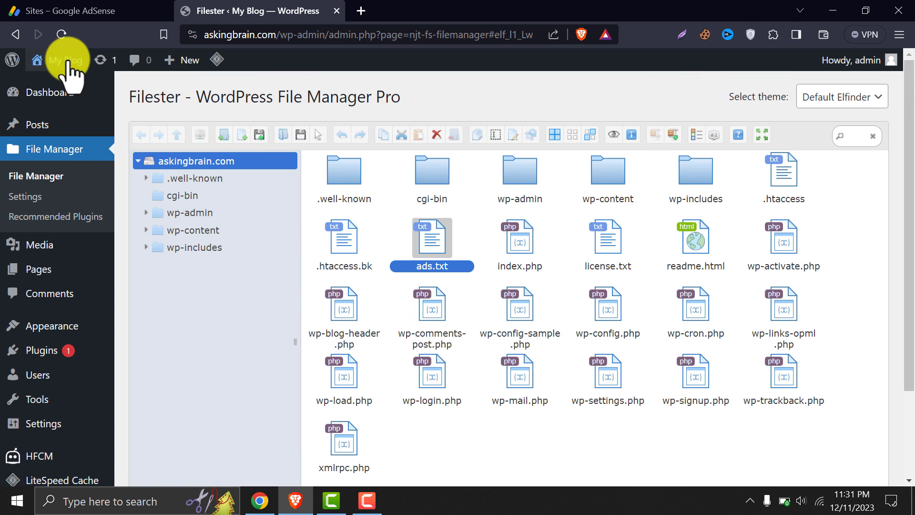
click(58, 84)
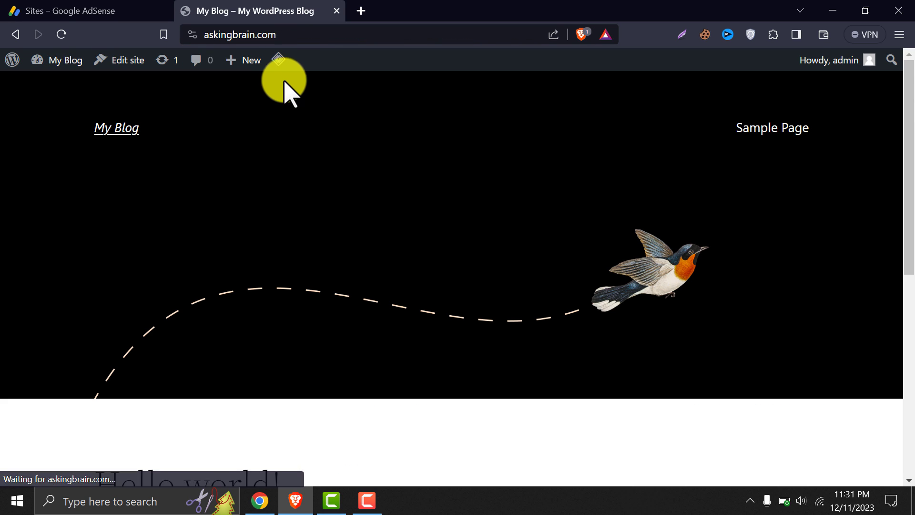
click(392, 33)
text(/a)
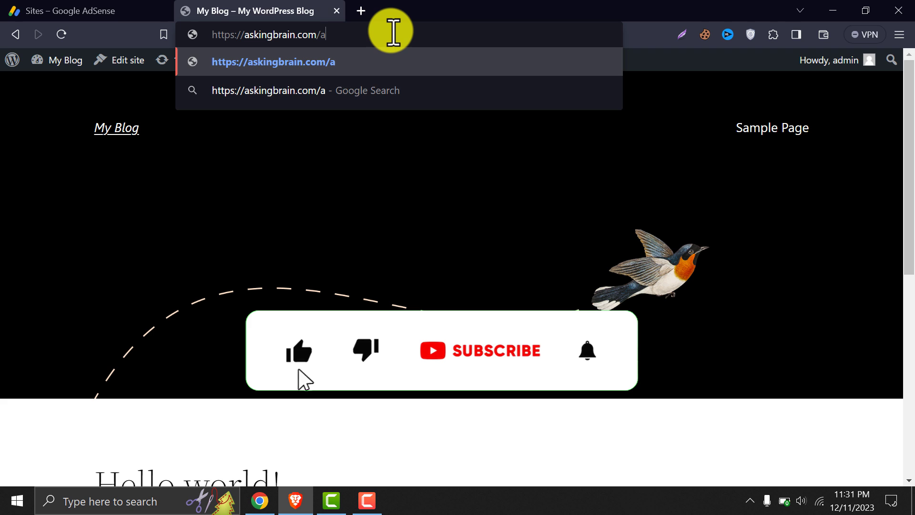
text(ds.txt)
key(Return)
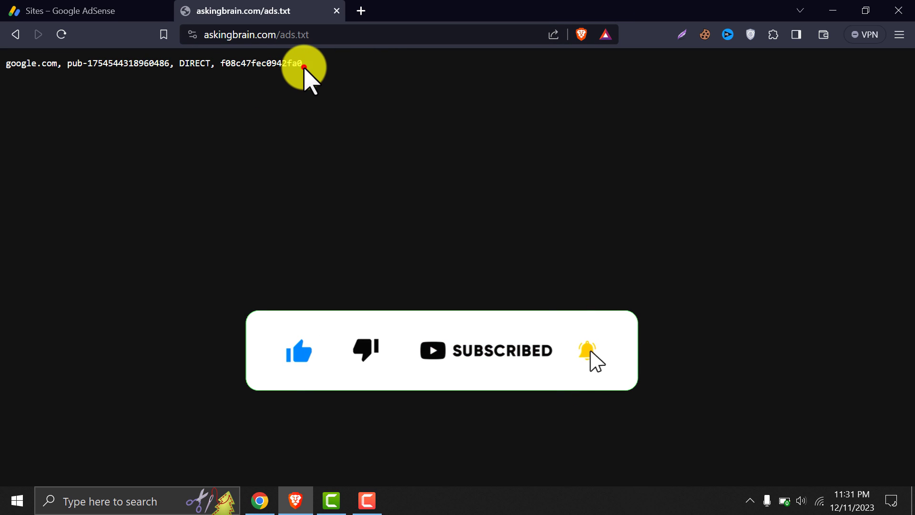
drag(303, 64, 5, 67)
click(72, 11)
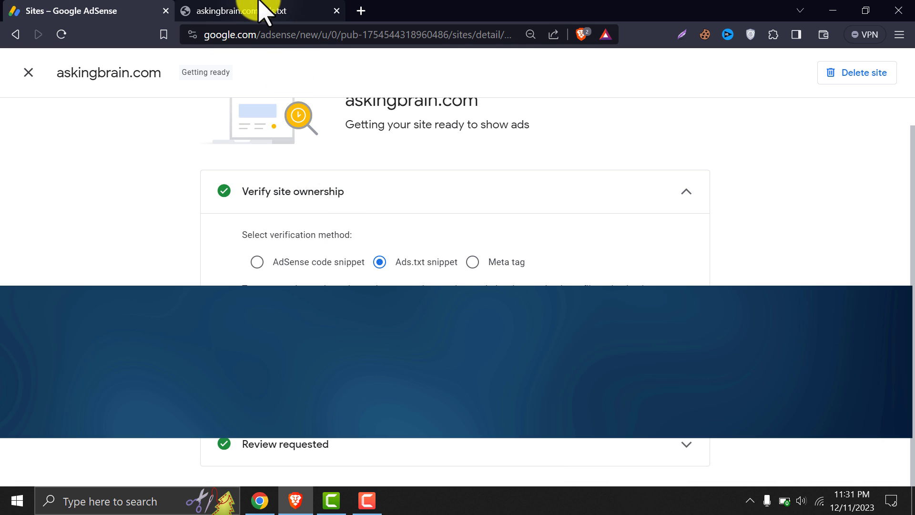
click(252, 11)
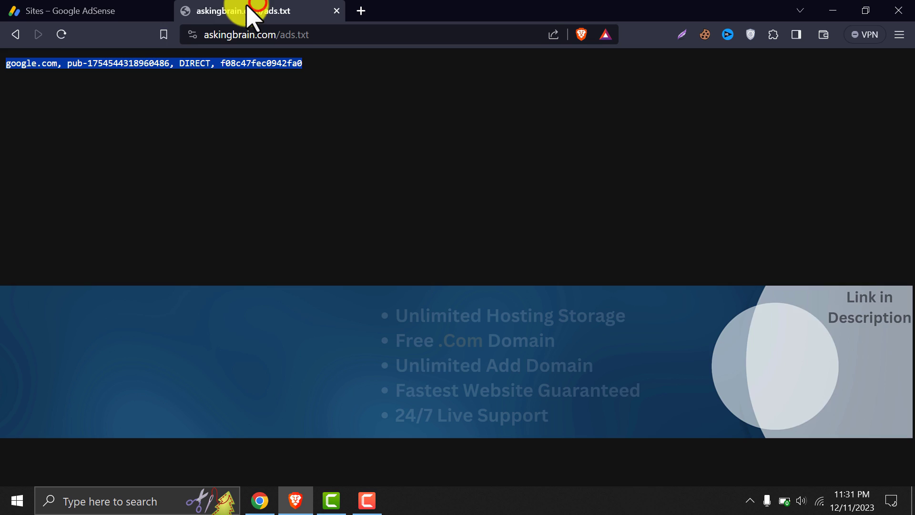
click(15, 34)
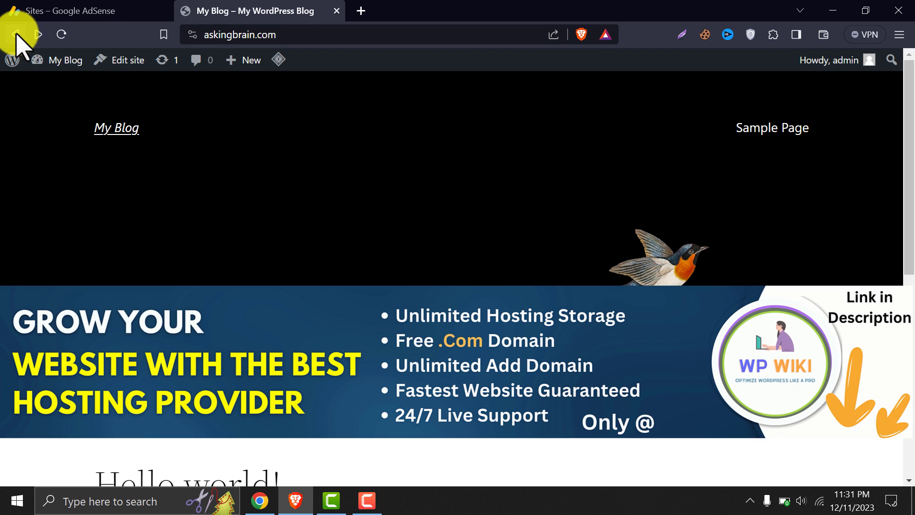
From the Plugins list, deactivate Filester, then delete it and confirm with OK.
click(48, 80)
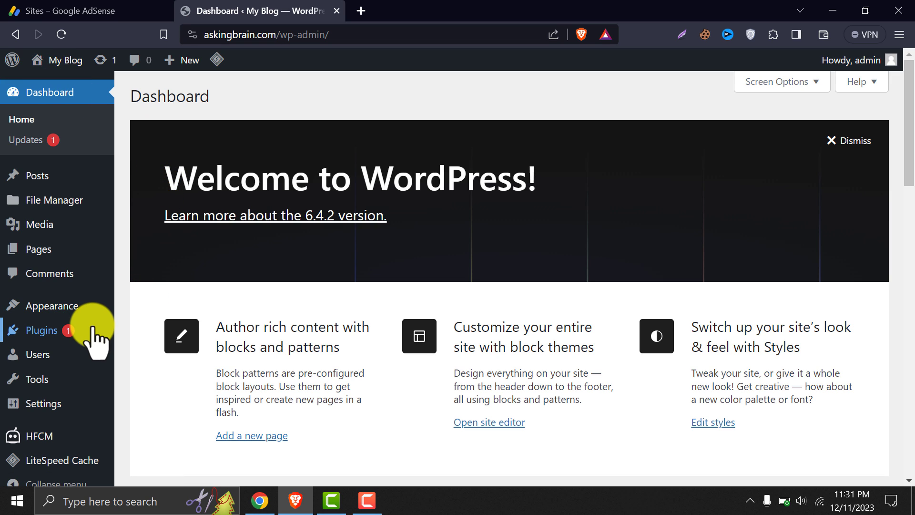
click(117, 328)
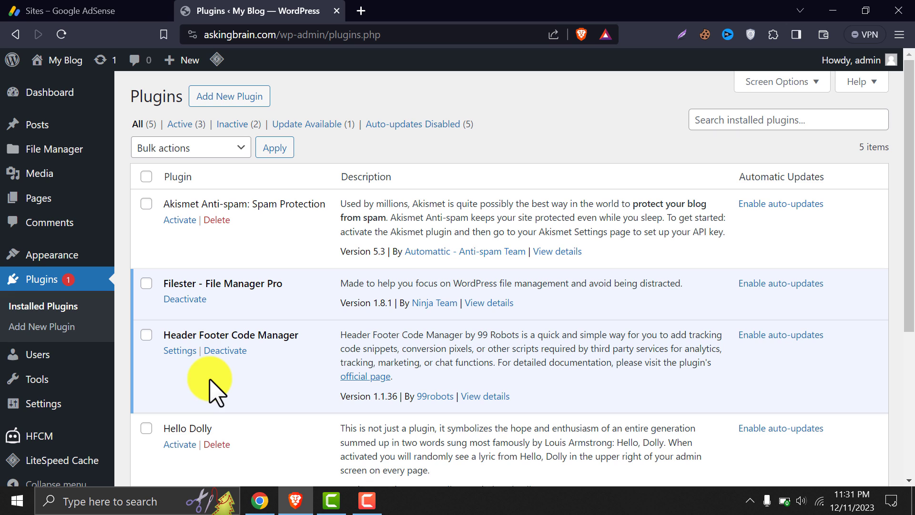
click(186, 309)
click(217, 342)
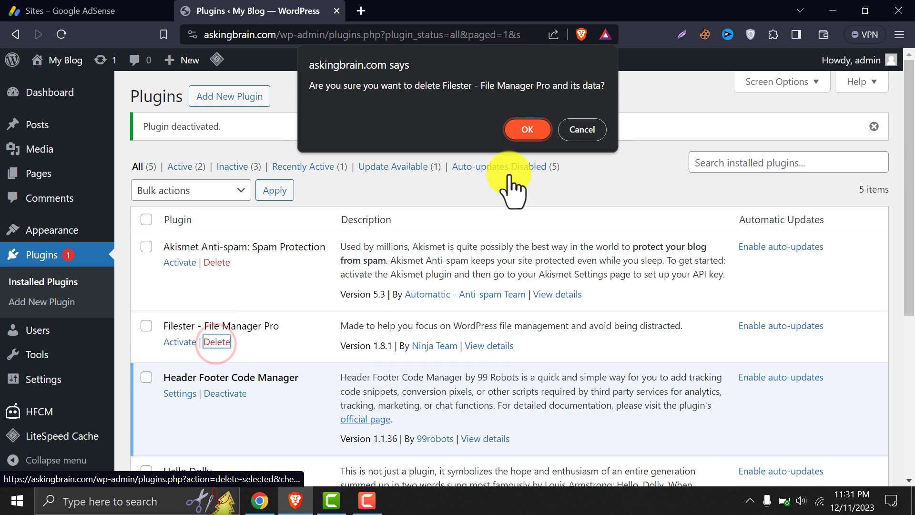
click(528, 128)
Close askingbrain.com's details in AdSense, reload the Sites list and view the Ads.txt status help.
click(103, 9)
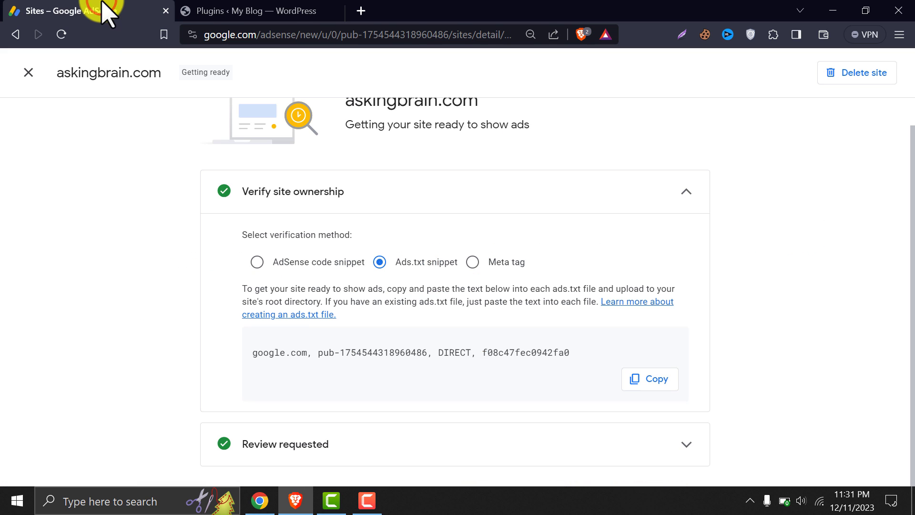
click(29, 72)
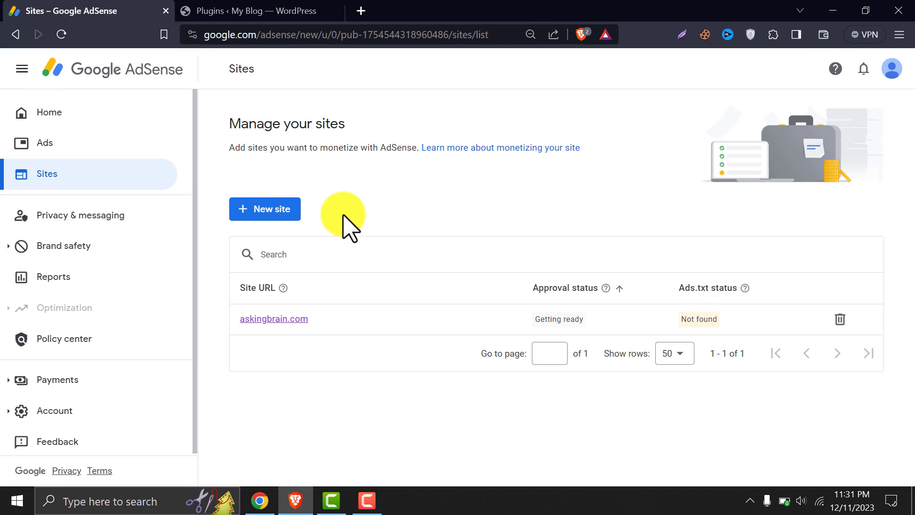
click(61, 34)
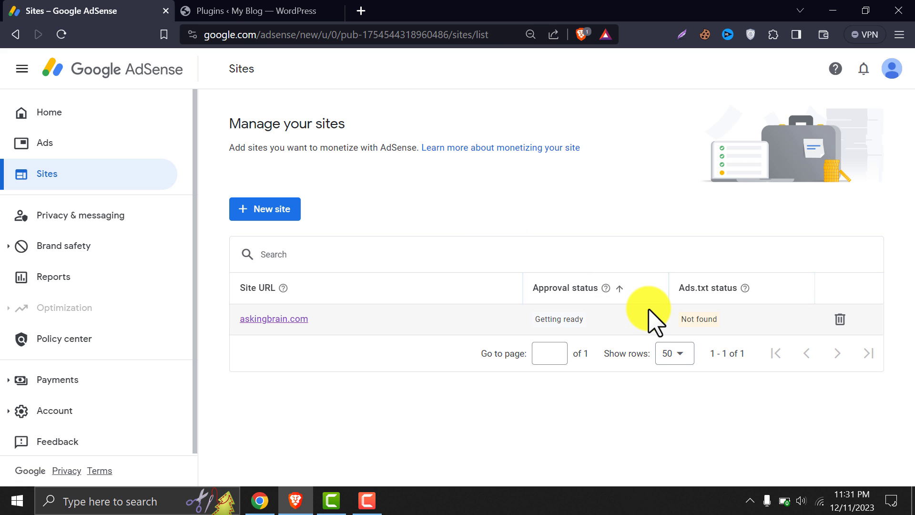
mouse_move(749, 288)
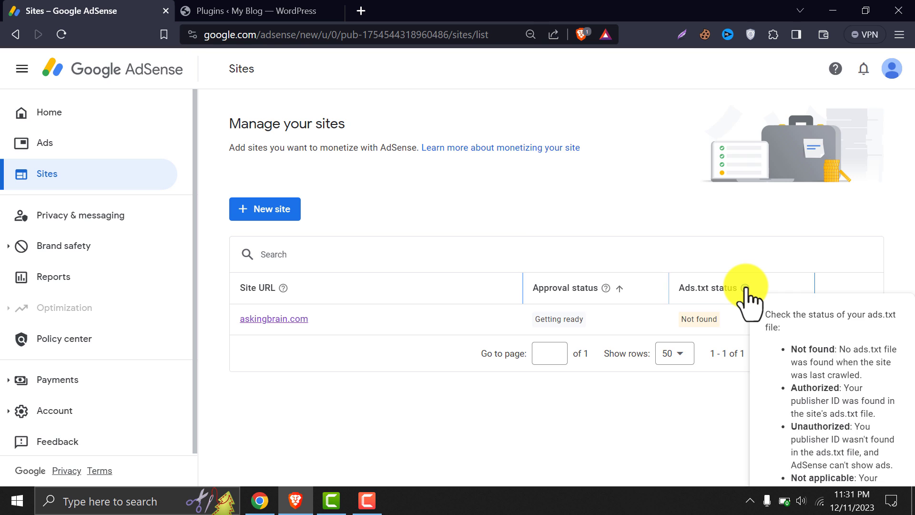